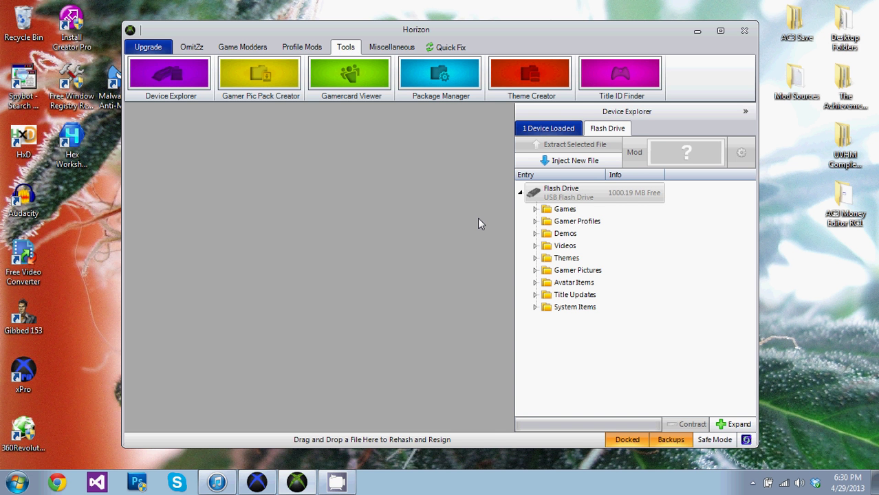
- Copy the second gamer profile listed on the flash drive to the desktop
{"action": "left_click", "coordinate": [535, 222]}
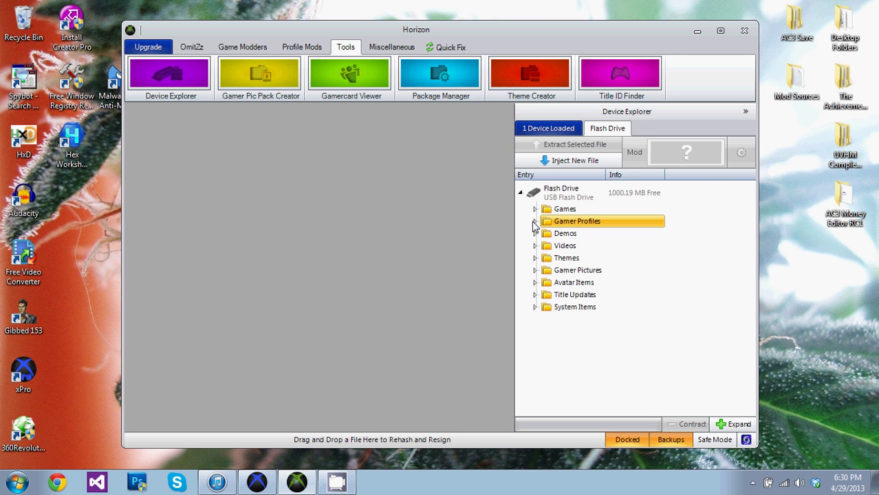
{"action": "left_click", "coordinate": [535, 222]}
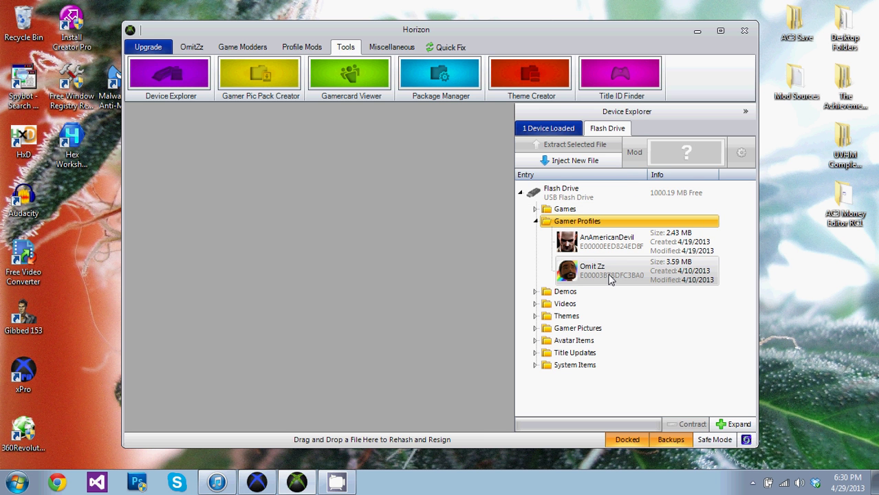
{"action": "left_click", "coordinate": [620, 275]}
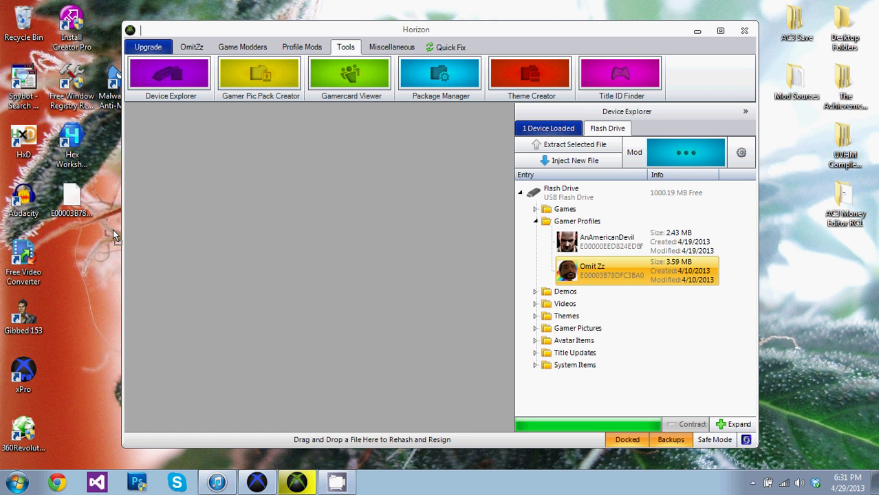
- Open the second gamer profile's package and show its file contents
{"action": "double_click", "coordinate": [610, 272]}
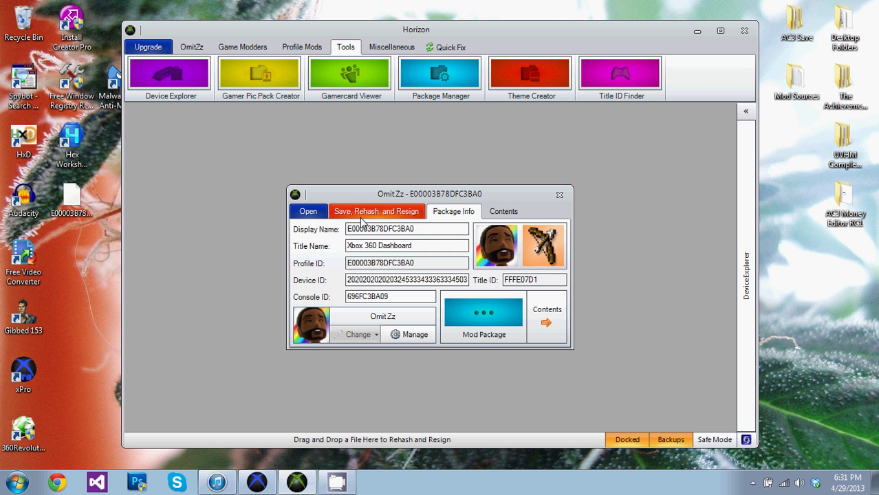
{"action": "mouse_move", "coordinate": [206, 485]}
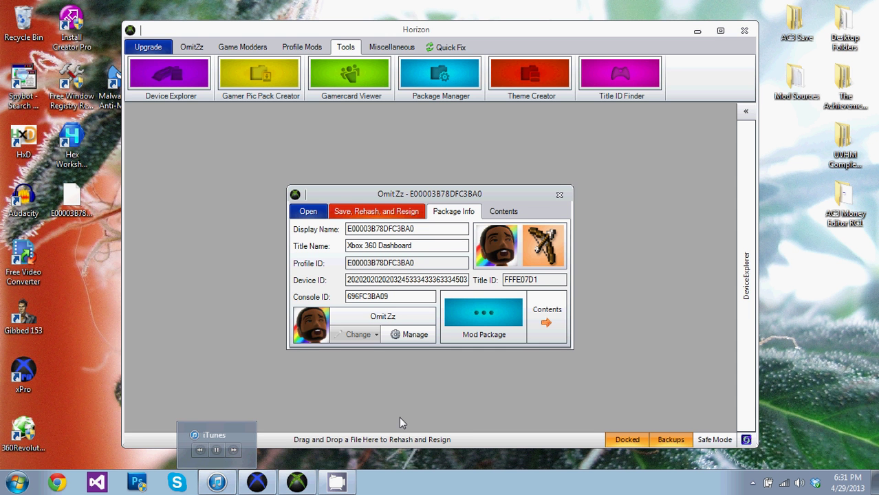
{"action": "left_click", "coordinate": [502, 212]}
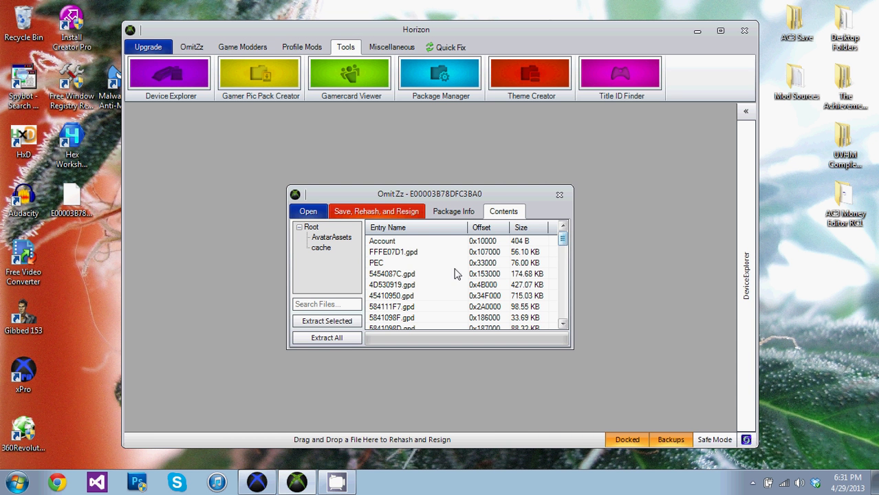
- Extract 5454087C.gpd from the profile package to the desktop
{"action": "left_click", "coordinate": [399, 276]}
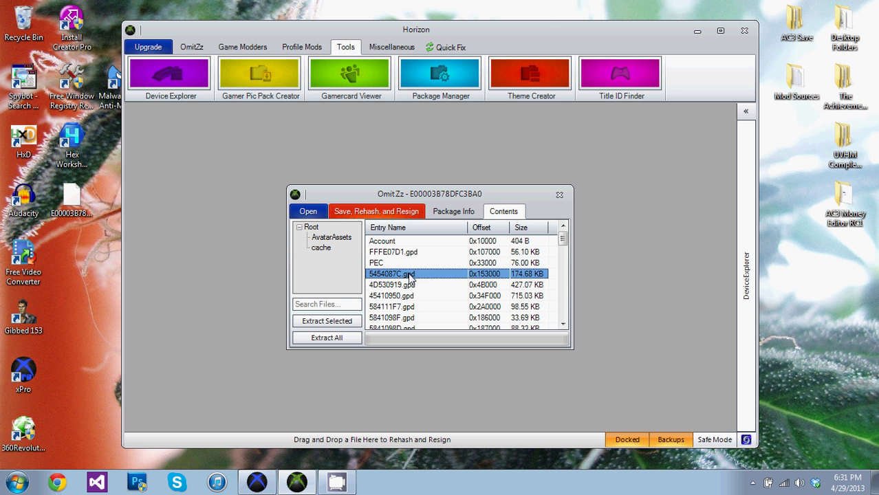
{"action": "right_click", "coordinate": [411, 277]}
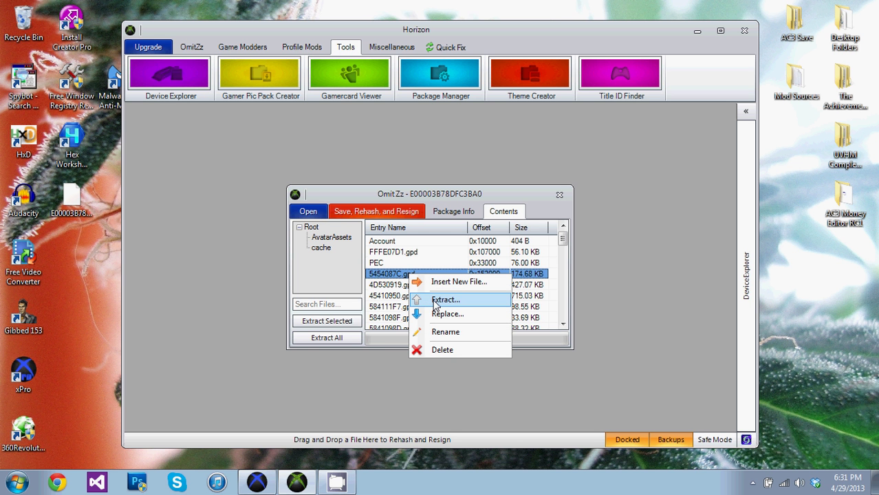
{"action": "left_click", "coordinate": [445, 301]}
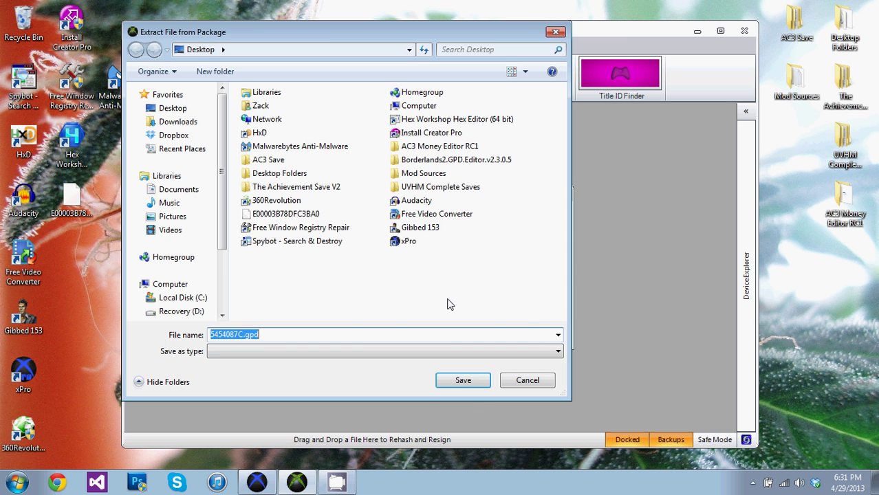
{"action": "left_click", "coordinate": [482, 387]}
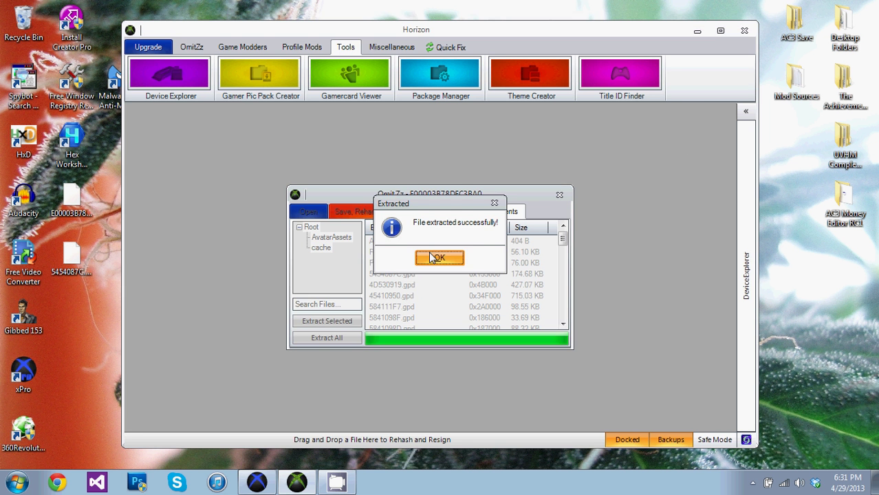
{"action": "left_click", "coordinate": [439, 257]}
- Launch Borderlands 2 - GPD Editor from the Borderlands2.GPD.Editor.v2.3.0.5 desktop folder and move its window toward the centre of the screen
{"action": "left_click", "coordinate": [697, 30]}
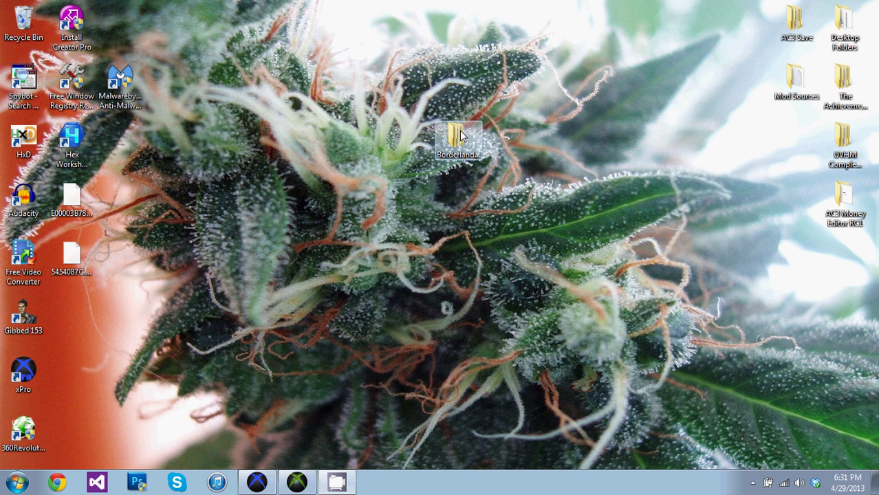
{"action": "double_click", "coordinate": [460, 139]}
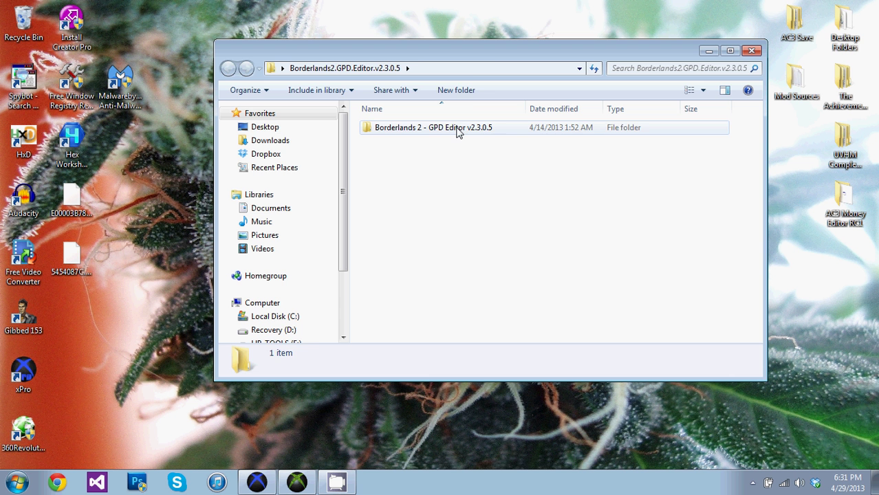
{"action": "double_click", "coordinate": [459, 128]}
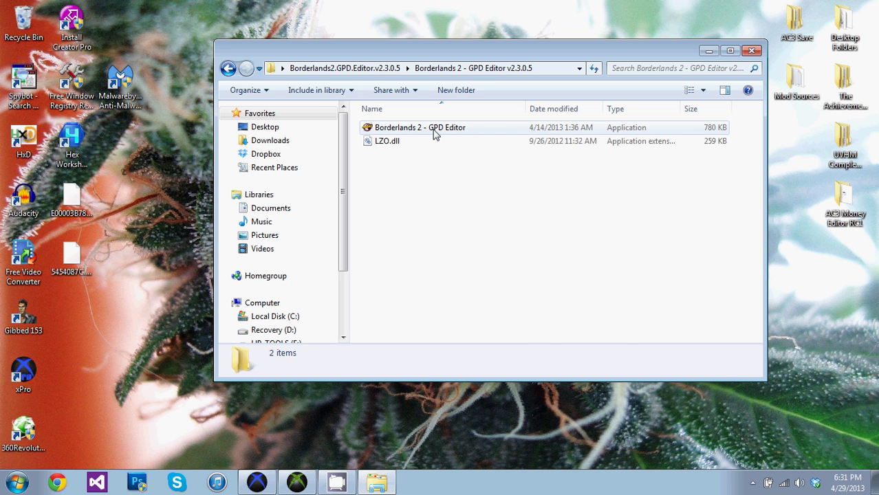
{"action": "left_click", "coordinate": [435, 133]}
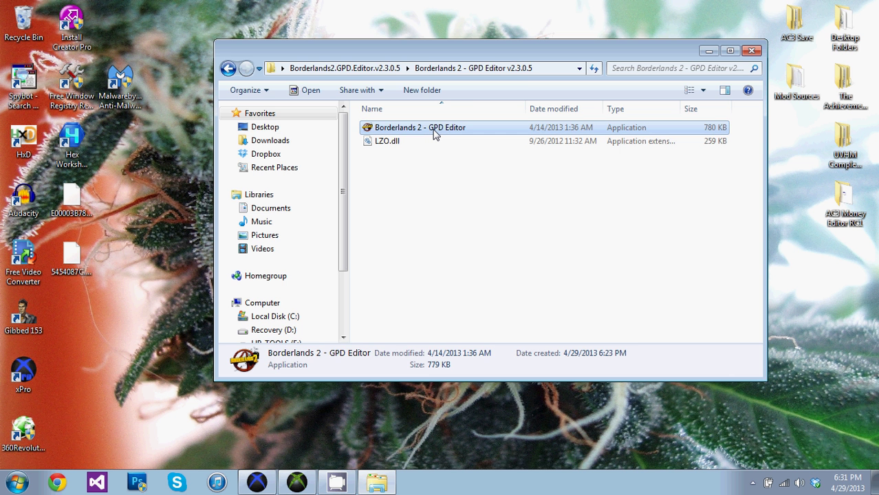
{"action": "double_click", "coordinate": [434, 130]}
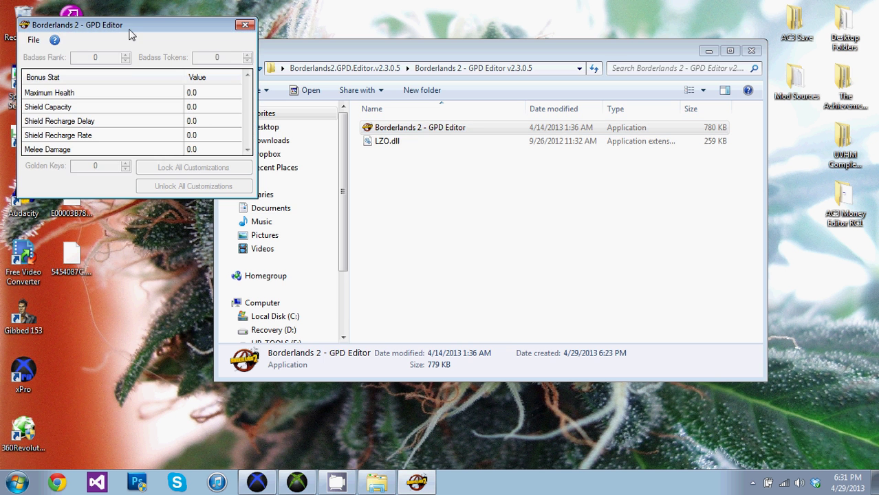
{"action": "left_click_drag", "start_coordinate": [131, 34], "coordinate": [393, 180]}
- Load 5454087C.gpd and the copied Xbox 360 gamer profile from the desktop into the editor
{"action": "left_click", "coordinate": [296, 184]}
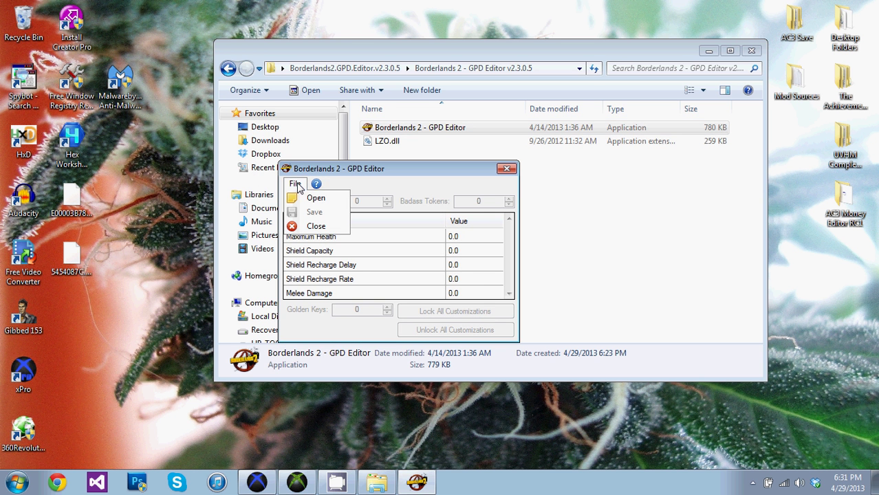
{"action": "left_click", "coordinate": [304, 198]}
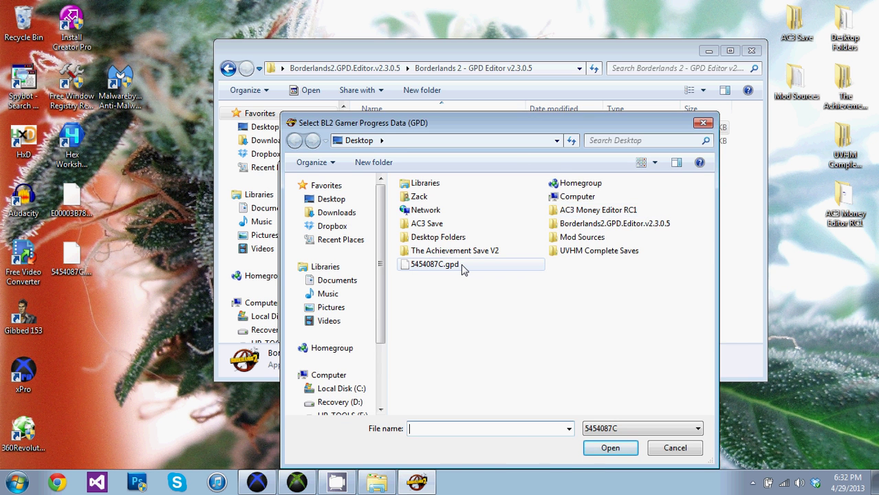
{"action": "double_click", "coordinate": [462, 268]}
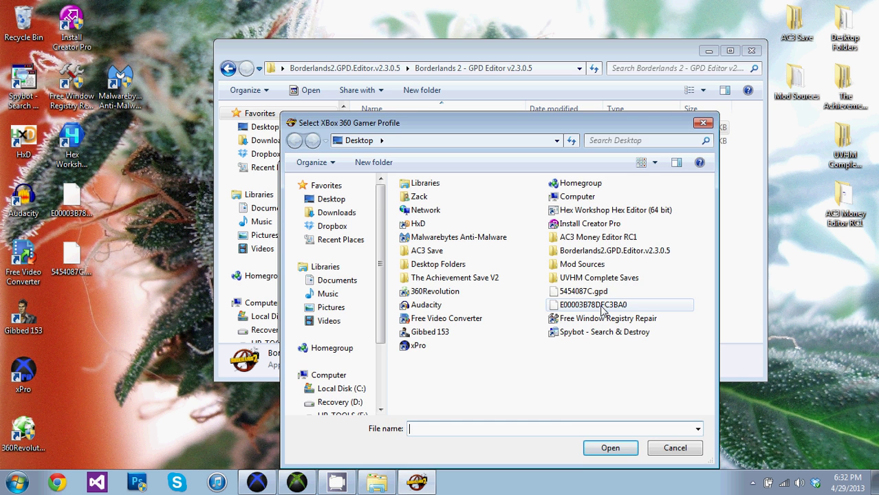
{"action": "double_click", "coordinate": [602, 309]}
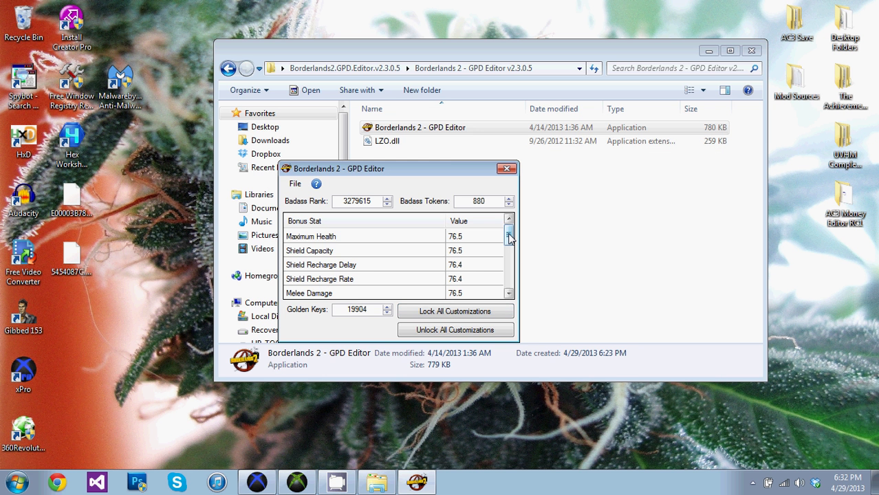
- Set the Badass Rank to 40000 and unlock all customizations
{"action": "mouse_move", "coordinate": [510, 238]}
{"action": "left_mouse_down"}
{"action": "mouse_move", "coordinate": [511, 280]}
{"action": "mouse_move", "coordinate": [510, 234]}
{"action": "left_mouse_up"}
{"action": "double_click", "coordinate": [375, 202]}
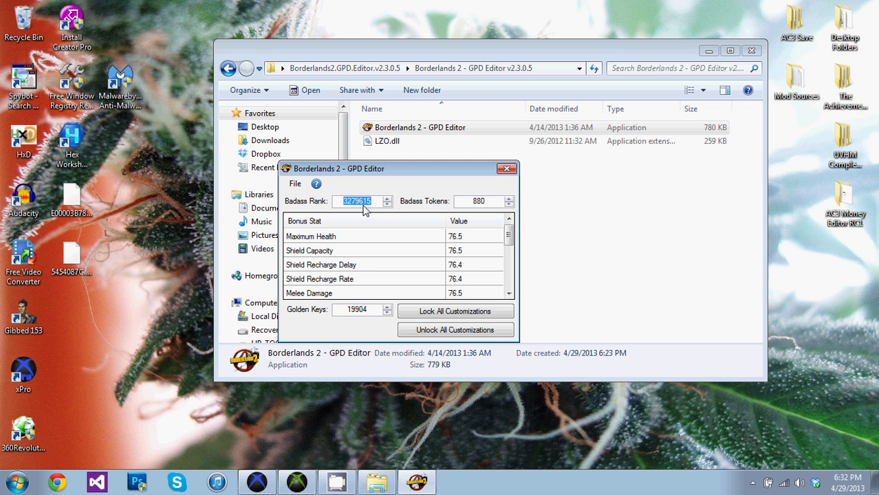
{"action": "type", "text": "40000"}
{"action": "left_click", "coordinate": [509, 293]}
{"action": "left_click_drag", "start_coordinate": [508, 277], "coordinate": [509, 234]}
{"action": "left_click", "coordinate": [453, 333]}
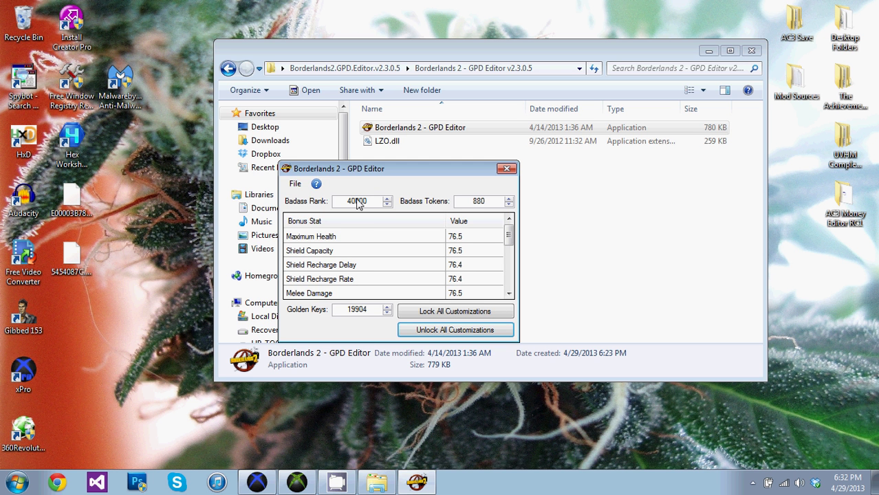
- Set the Critical Hit Damage bonus stat to 100
{"action": "left_click", "coordinate": [295, 184]}
{"action": "left_click", "coordinate": [376, 190]}
{"action": "left_click_drag", "start_coordinate": [508, 235], "coordinate": [509, 292]}
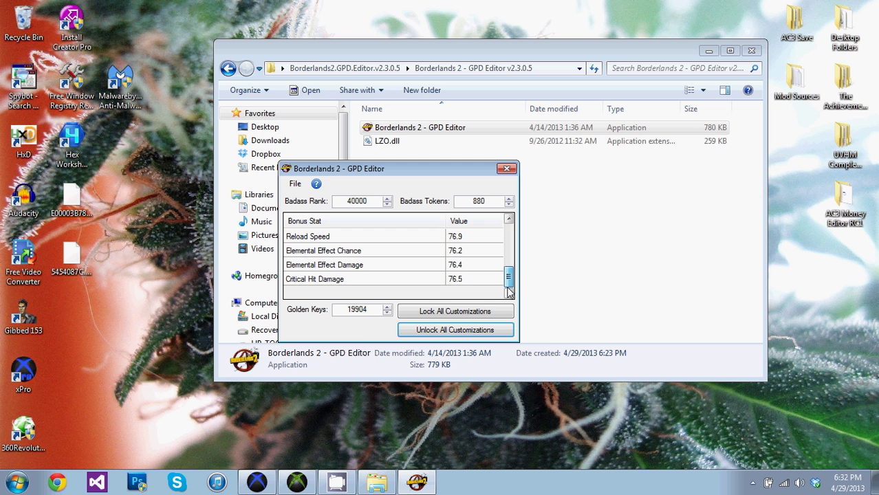
{"action": "double_click", "coordinate": [466, 282]}
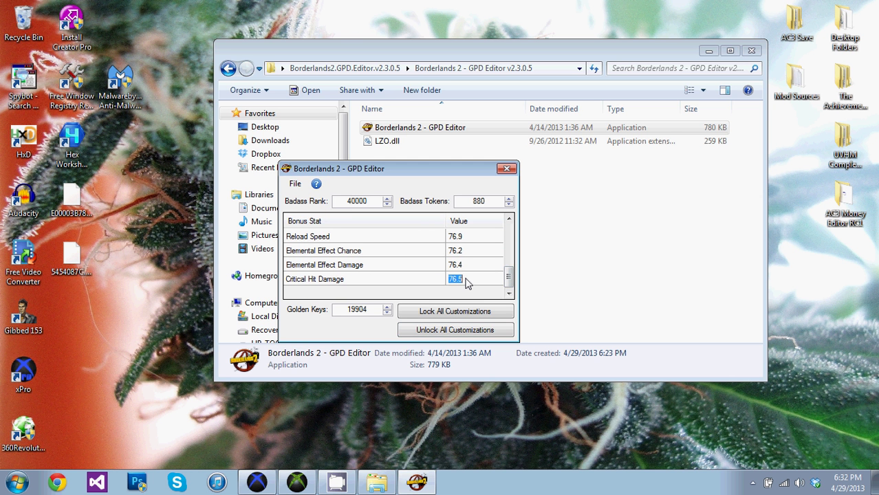
{"action": "type", "text": "1000"}
{"action": "key", "text": "BackSpace"}
{"action": "key", "text": "Return"}
{"action": "left_click", "coordinate": [491, 271]}
{"action": "scroll", "coordinate": [492, 268], "scroll_direction": "up", "scroll_amount": 5}
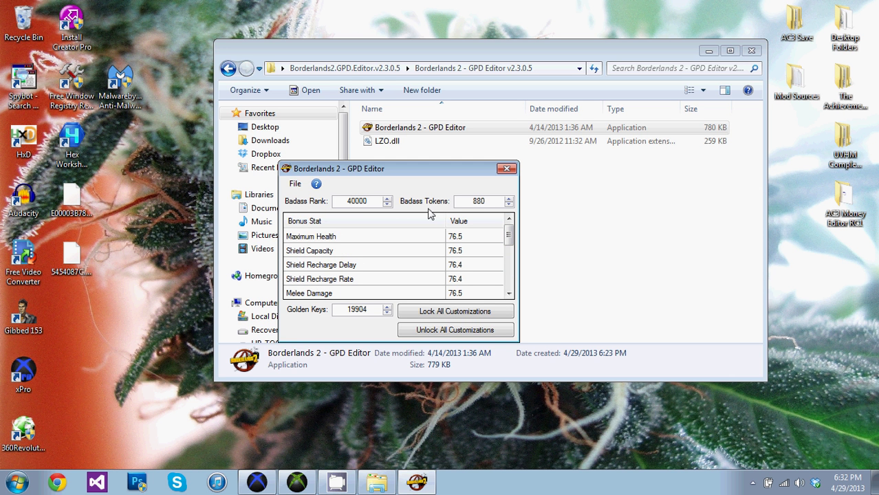
- View the GPD editor's version and credits information, then close it
{"action": "left_click", "coordinate": [509, 200]}
{"action": "left_click", "coordinate": [509, 205]}
{"action": "left_click", "coordinate": [316, 183]}
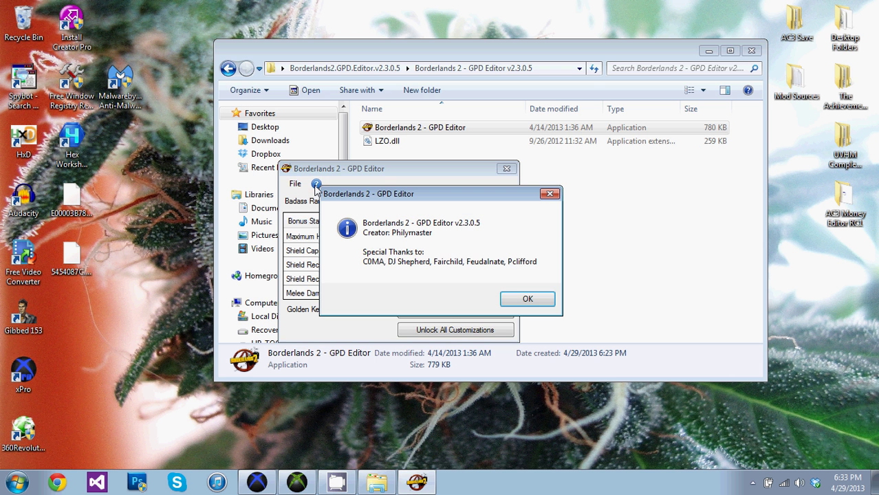
{"action": "left_click", "coordinate": [540, 300]}
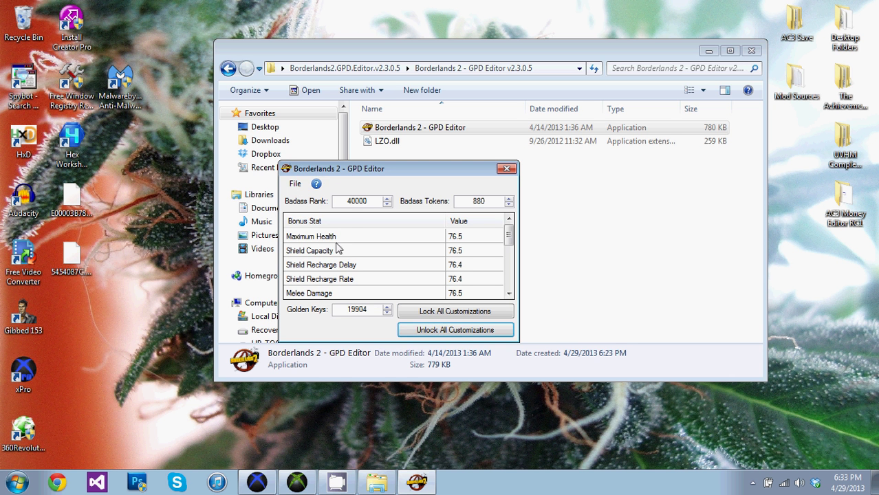
- Save the edited GPD data and dismiss the save message
{"action": "left_click", "coordinate": [295, 185]}
{"action": "left_click", "coordinate": [295, 184]}
{"action": "left_click", "coordinate": [295, 185]}
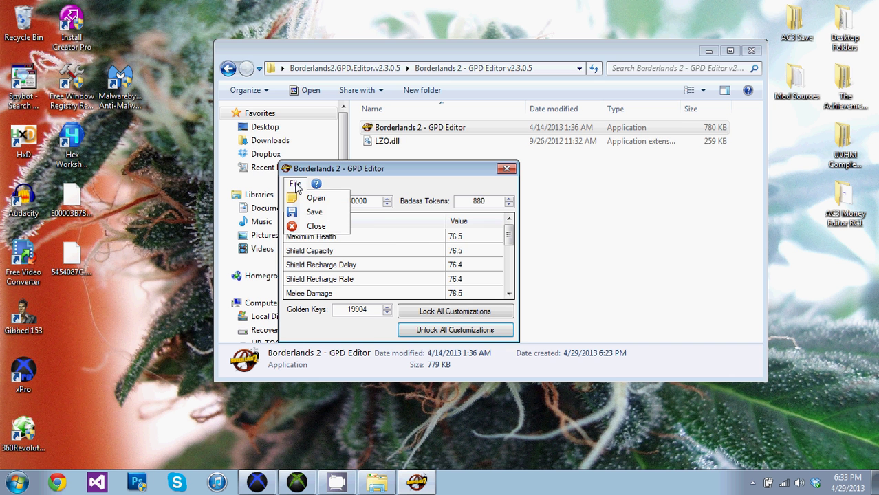
{"action": "left_click", "coordinate": [326, 214]}
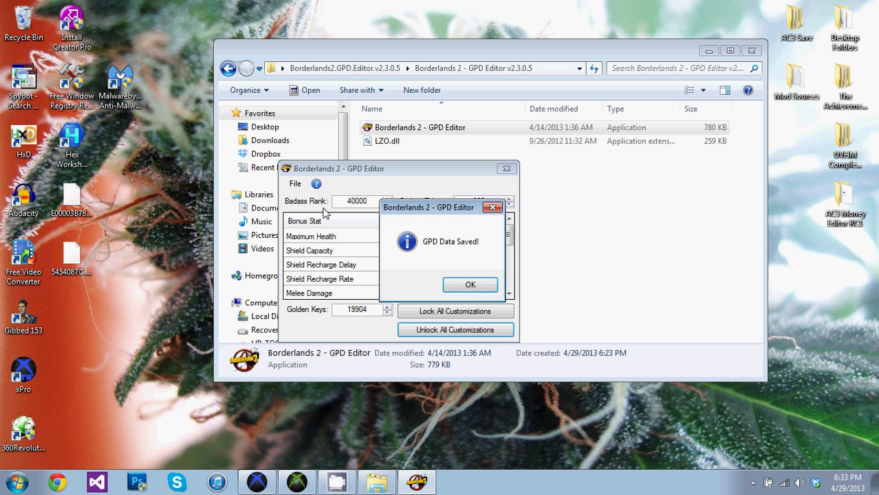
{"action": "left_click", "coordinate": [470, 285]}
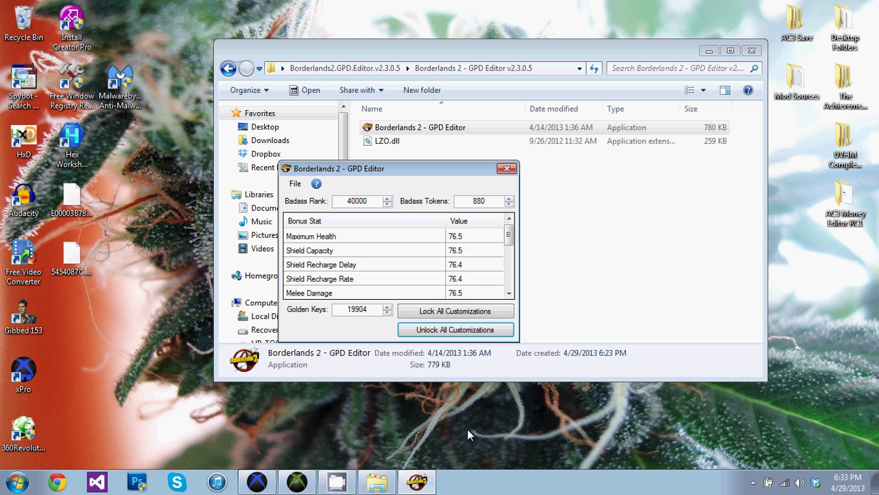
- Switch to Horizon, replace 5454087C.gpd in the profile package with the edited desktop copy, and save, rehash and resign the package
{"action": "left_click", "coordinate": [296, 484]}
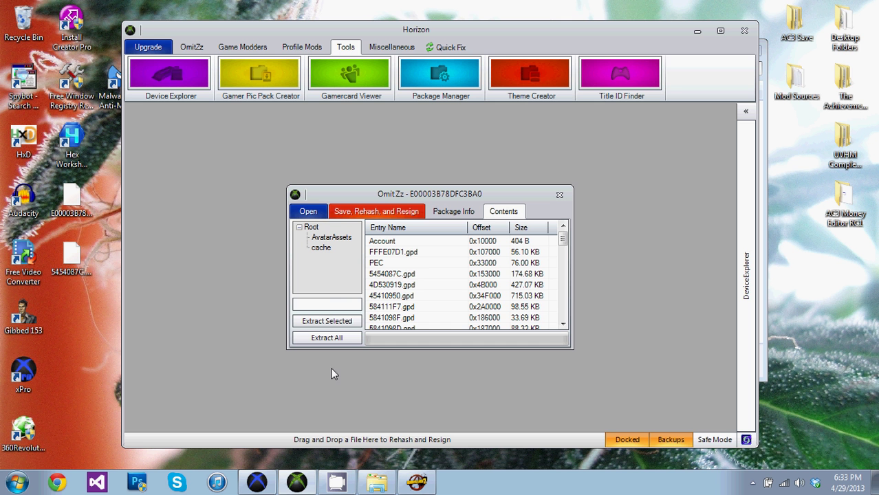
{"action": "right_click", "coordinate": [404, 278]}
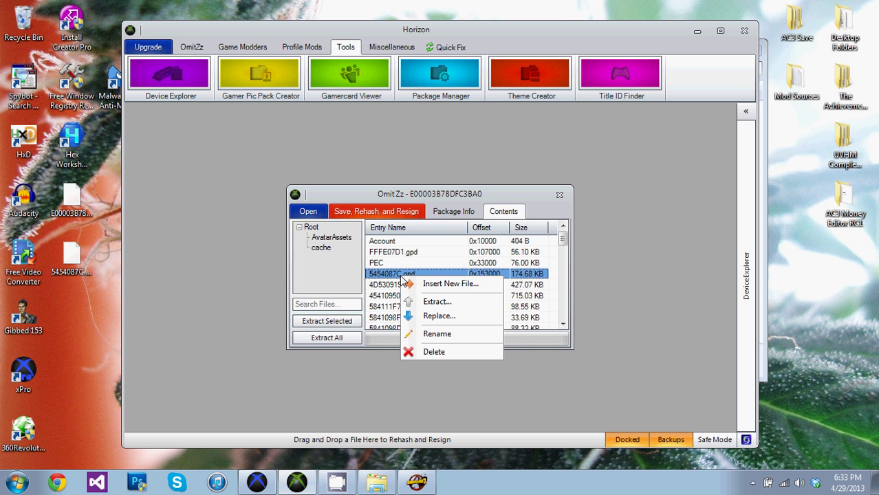
{"action": "left_click", "coordinate": [424, 317]}
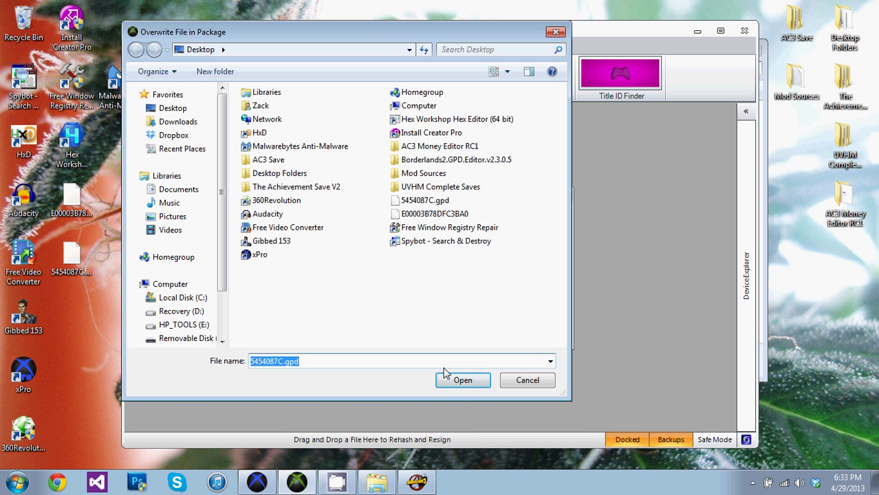
{"action": "left_click", "coordinate": [458, 384]}
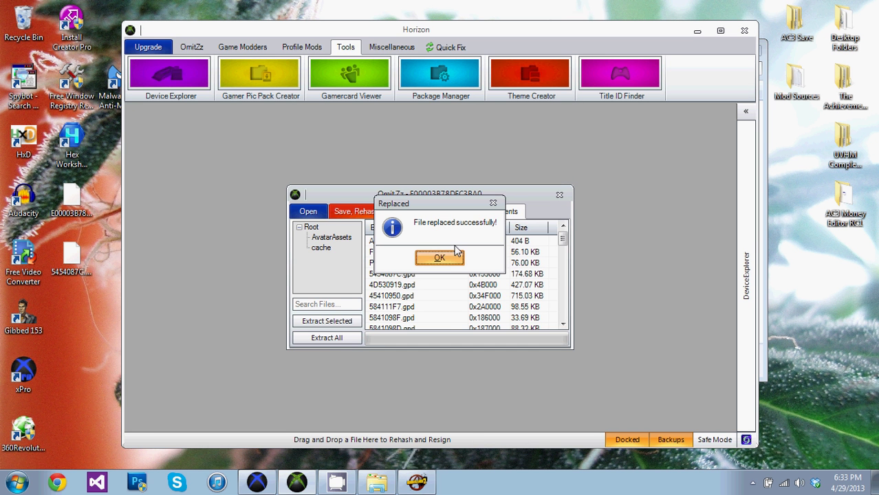
{"action": "left_click", "coordinate": [448, 264]}
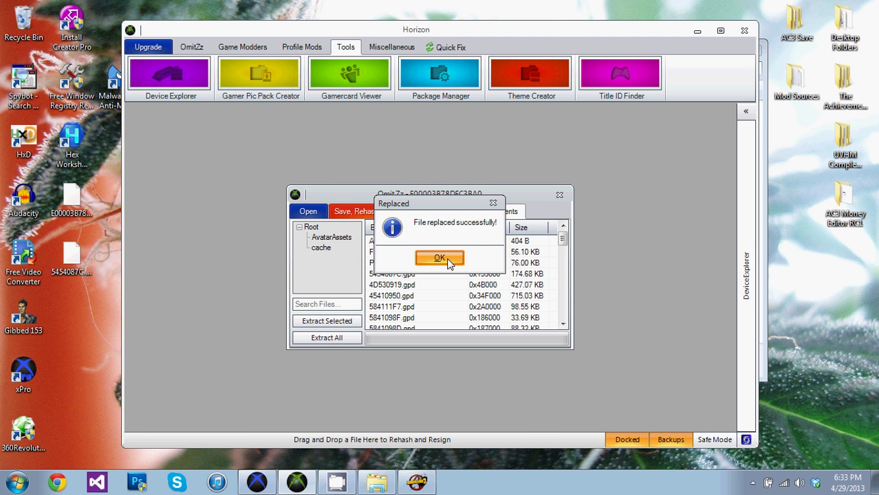
{"action": "left_click", "coordinate": [449, 263]}
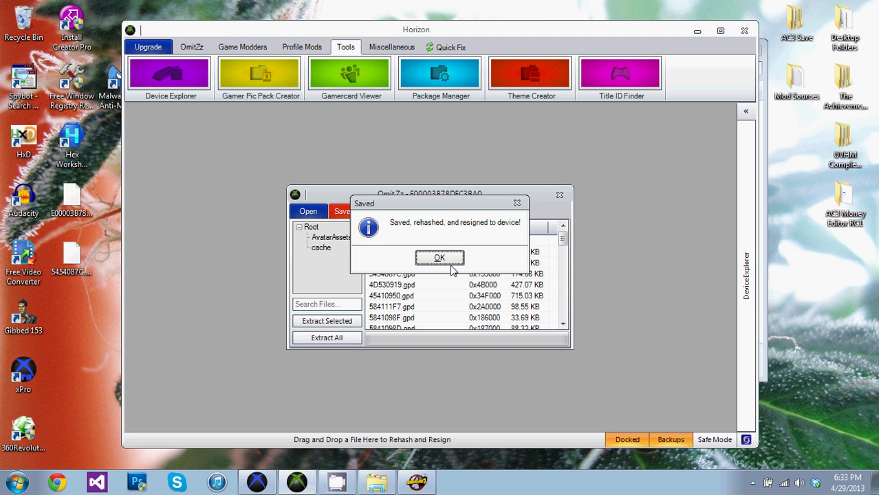
- Dismiss the save message, close the resigned profile package, and select its profile on the flash drive
{"action": "left_click", "coordinate": [440, 260]}
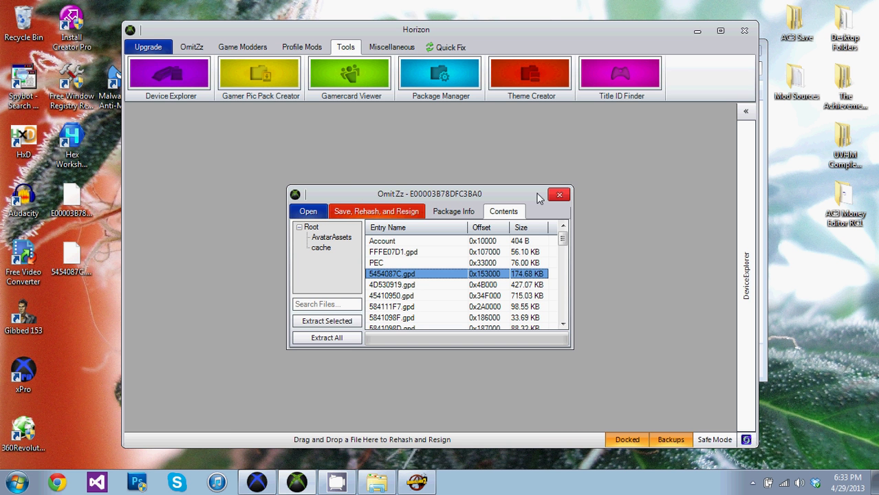
{"action": "left_click", "coordinate": [559, 195]}
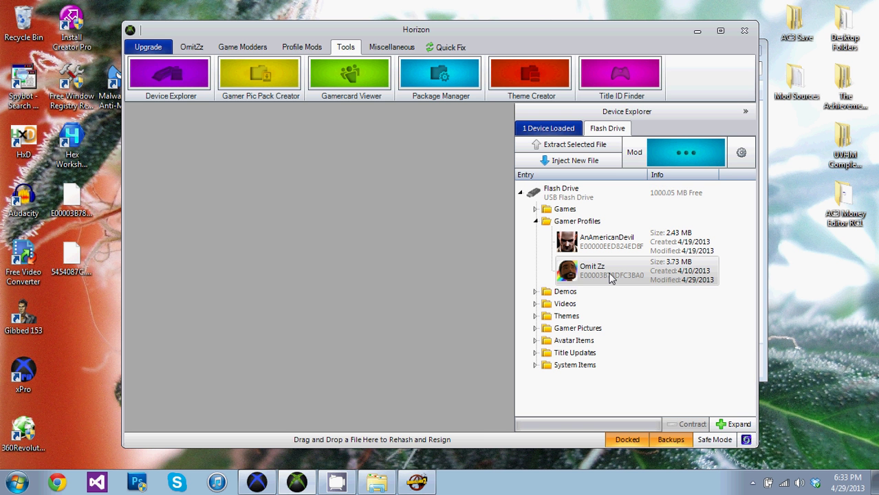
{"action": "left_click", "coordinate": [610, 275]}
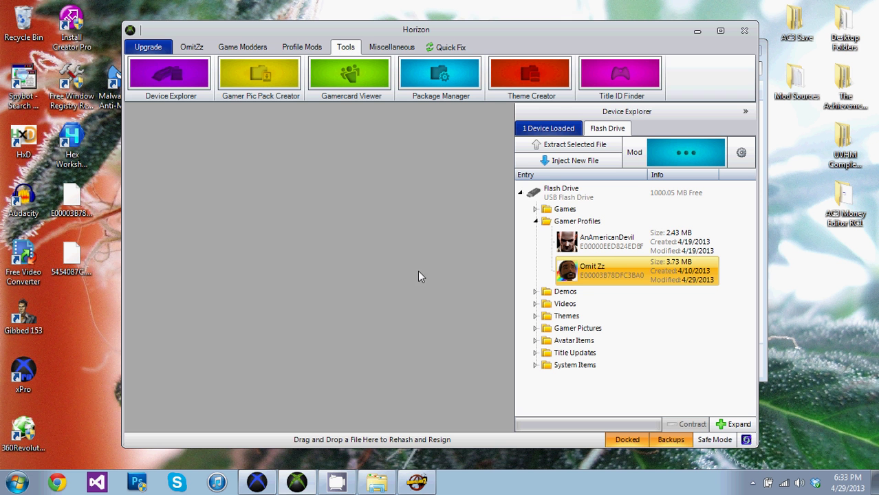
- Move the old profile package and the 5454087C.gpd file from the desktop to the Recycle Bin
{"action": "left_click_drag", "start_coordinate": [68, 324], "coordinate": [73, 201]}
{"action": "key", "text": "Delete"}
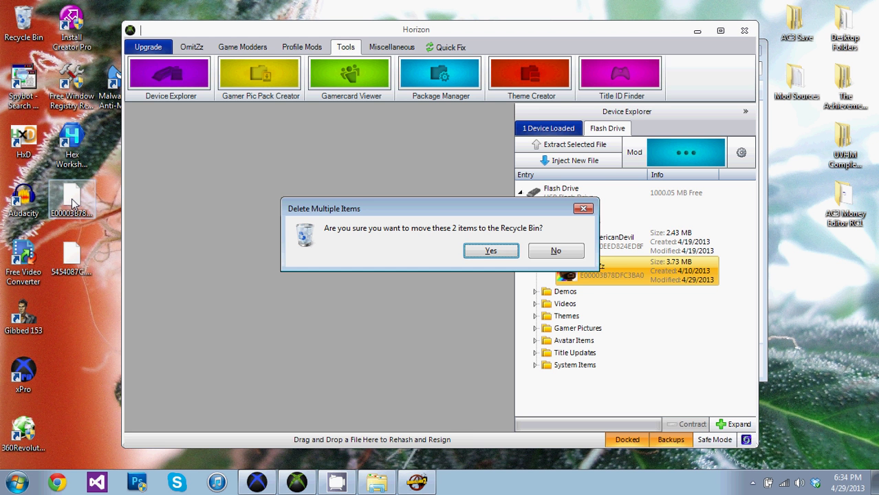
{"action": "key", "text": "Return"}
- Close the reopened profile package window and extract the flash drive profile to the desktop
{"action": "left_click", "coordinate": [442, 264]}
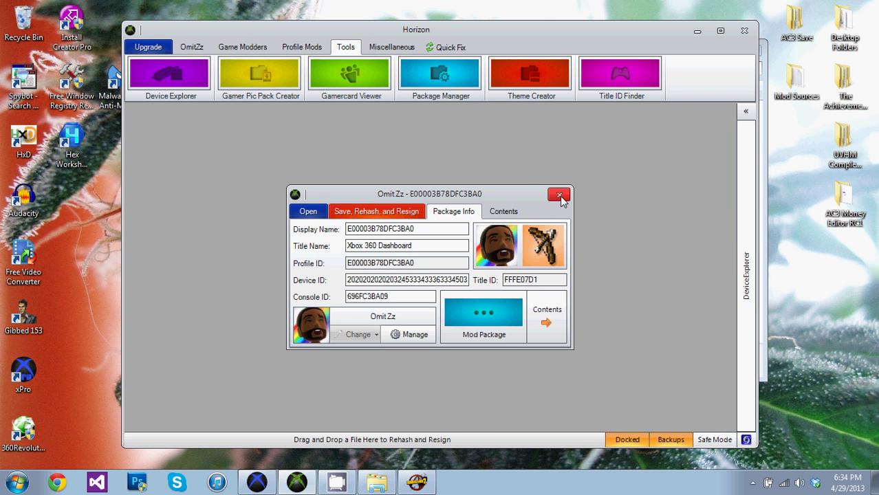
{"action": "left_click", "coordinate": [558, 194]}
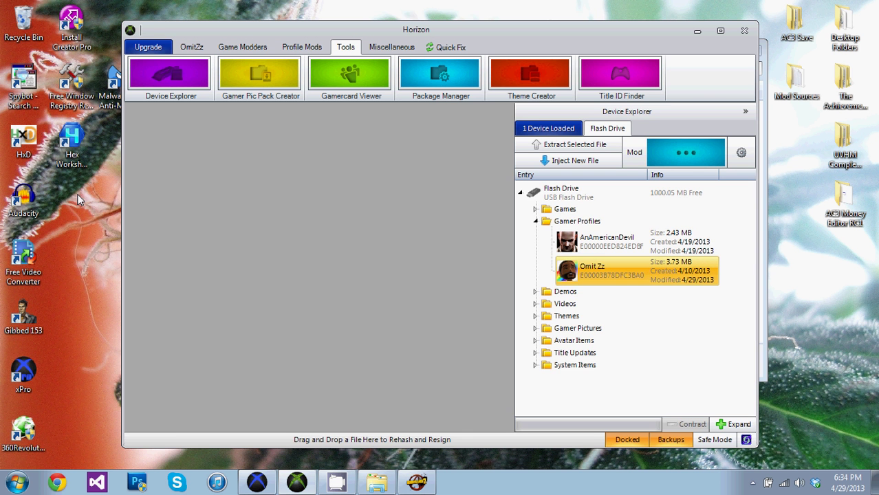
- Switch to xPro and open the extracted profile package from the desktop in its modding Package Manager
{"action": "left_click", "coordinate": [265, 485]}
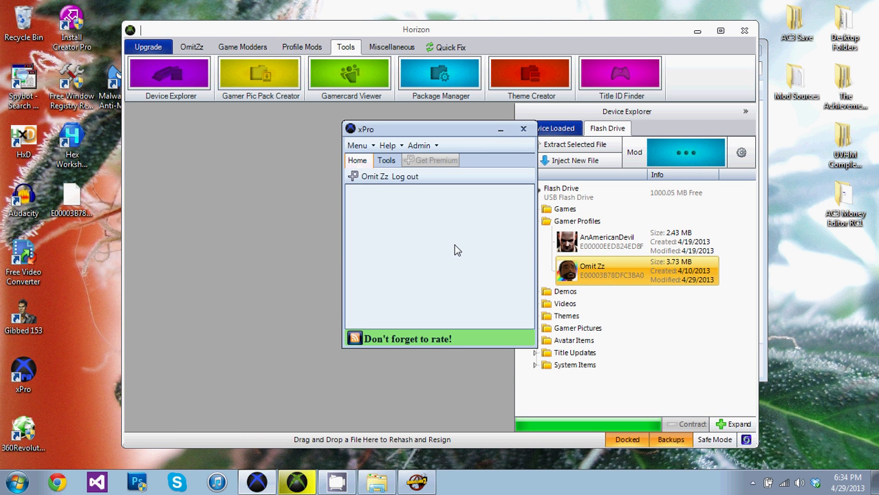
{"action": "left_click", "coordinate": [386, 162]}
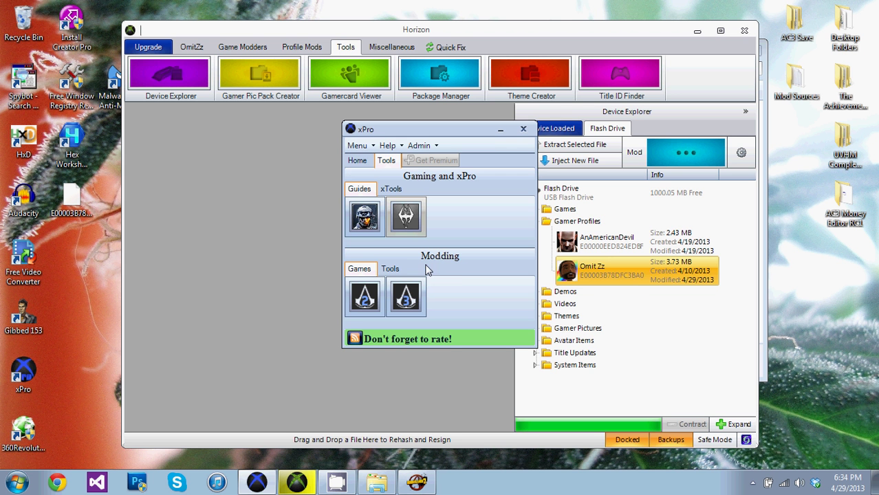
{"action": "left_click", "coordinate": [390, 269]}
{"action": "left_click", "coordinate": [365, 297]}
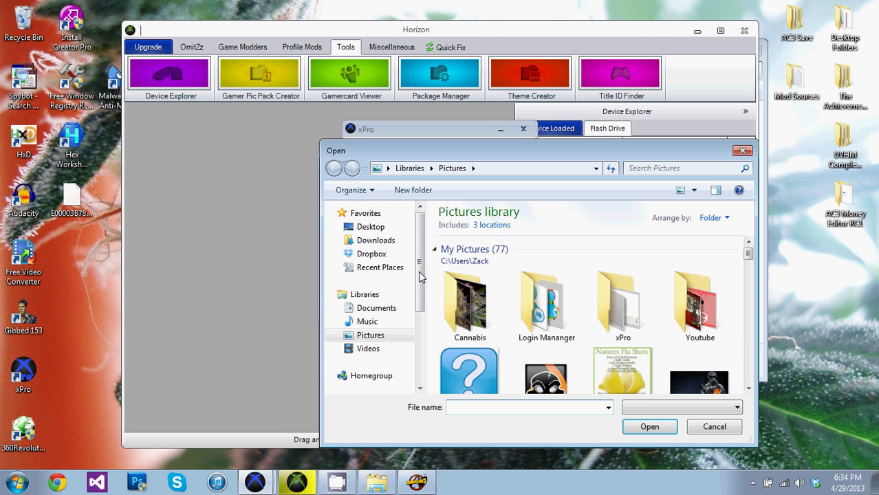
{"action": "scroll", "coordinate": [422, 279], "scroll_direction": "down", "scroll_amount": 1}
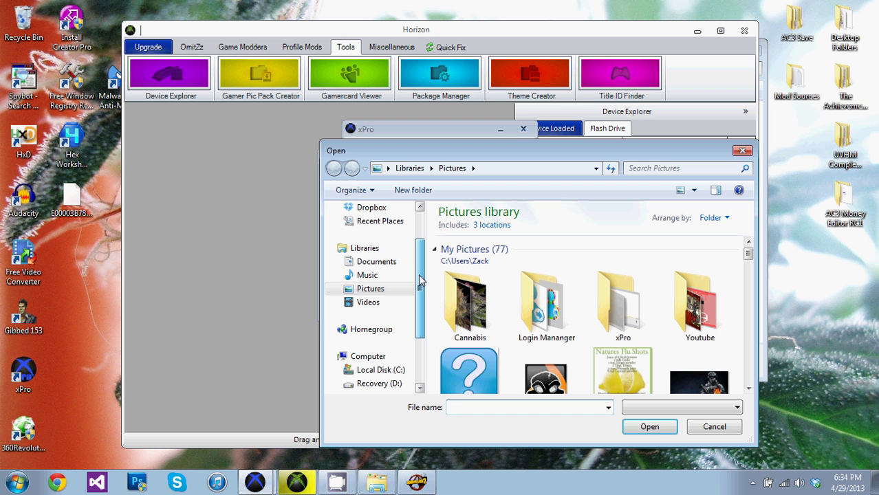
{"action": "scroll", "coordinate": [421, 219], "scroll_direction": "up", "scroll_amount": 1}
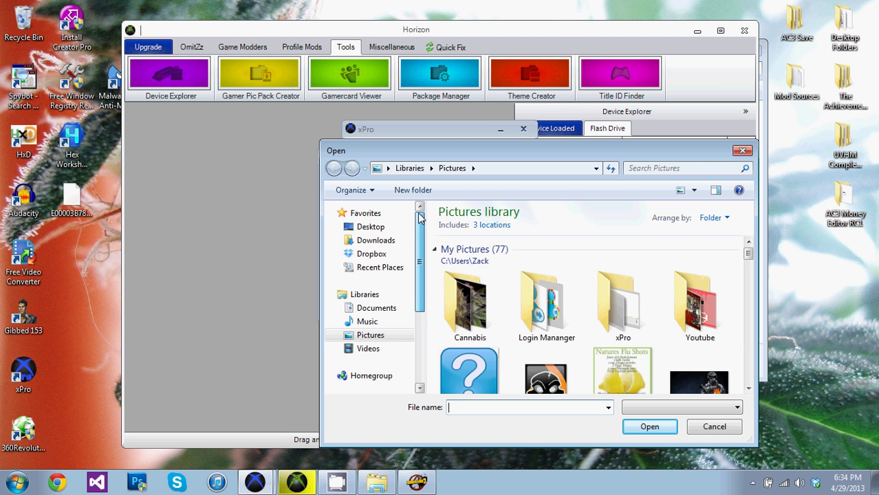
{"action": "left_click", "coordinate": [383, 229]}
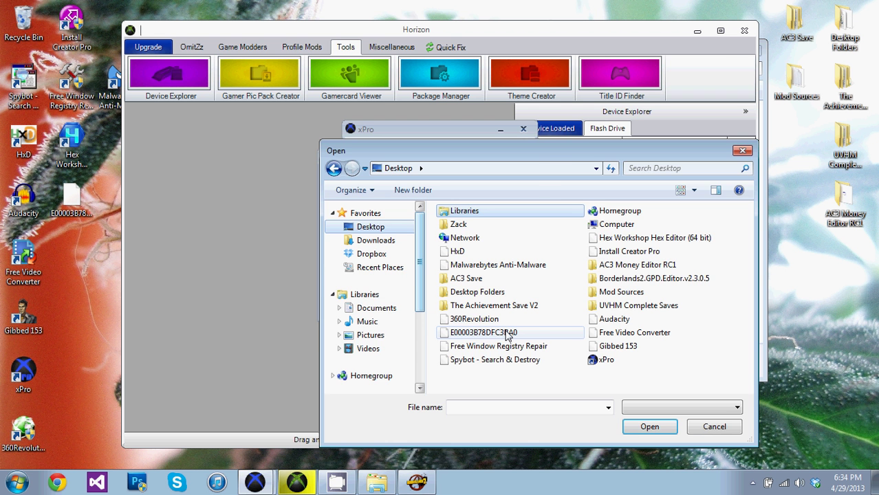
{"action": "double_click", "coordinate": [507, 334]}
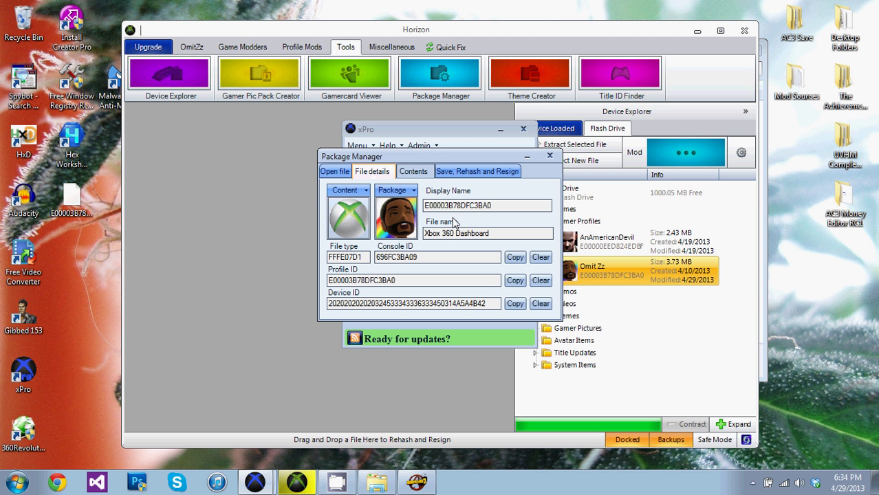
- View the package contents and examine the extract, replace and delete options for 5454087C.gpd
{"action": "left_click", "coordinate": [413, 172]}
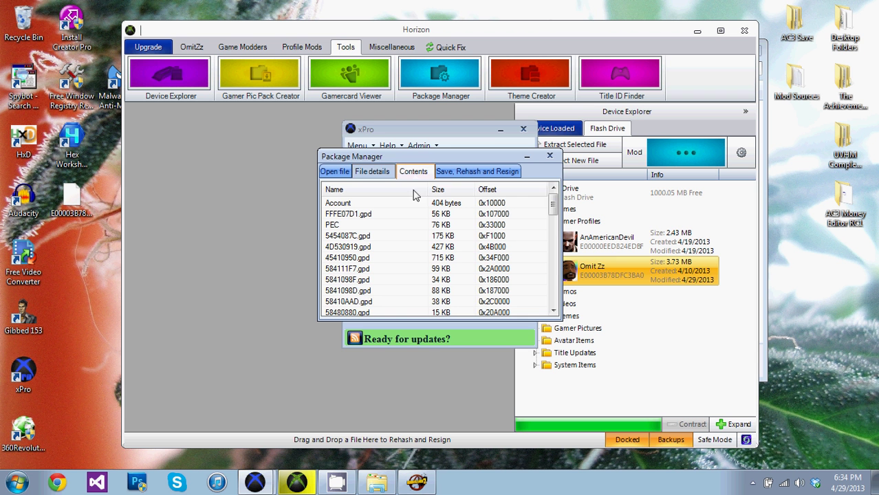
{"action": "left_click", "coordinate": [360, 237]}
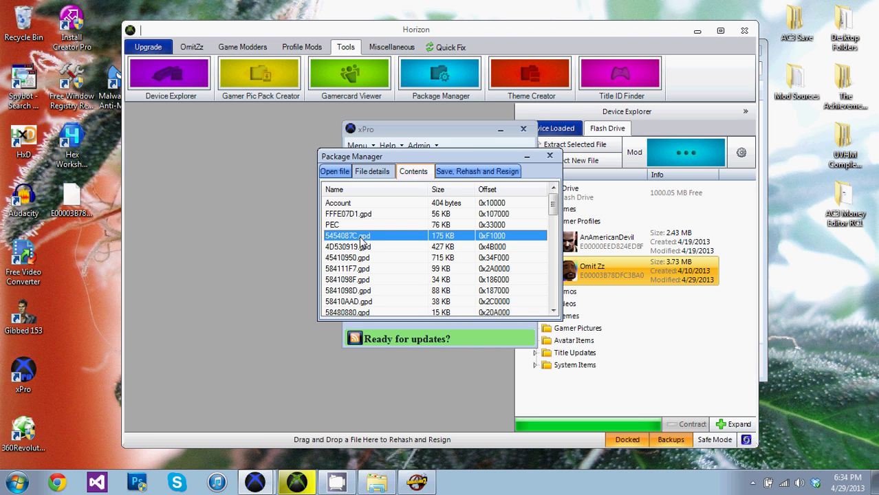
{"action": "right_click", "coordinate": [399, 236]}
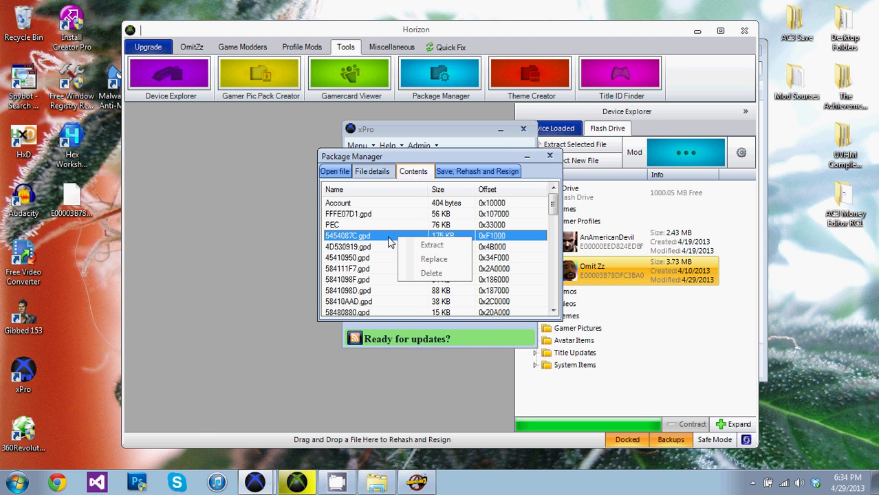
{"action": "left_click", "coordinate": [388, 242]}
{"action": "right_click", "coordinate": [389, 241]}
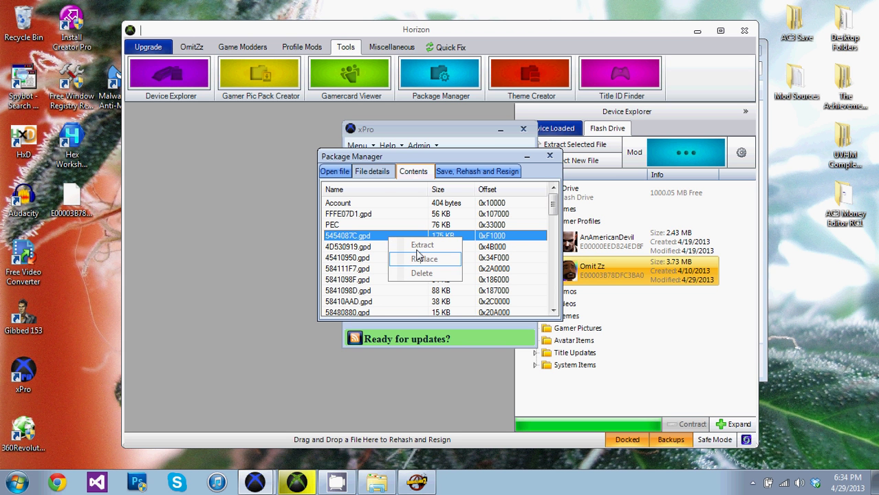
{"action": "right_click", "coordinate": [389, 240]}
{"action": "left_click", "coordinate": [382, 243]}
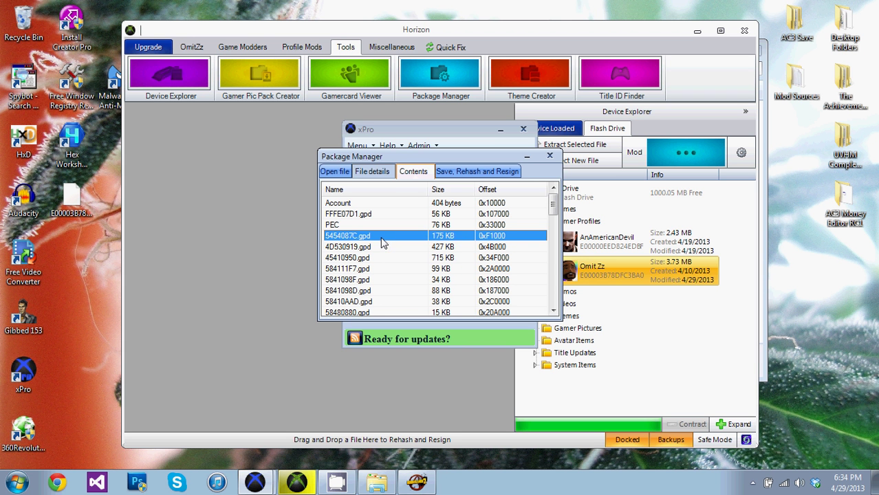
- Examine the package's file details, including the image saving options and the file type, without saving an image
{"action": "left_click", "coordinate": [377, 173]}
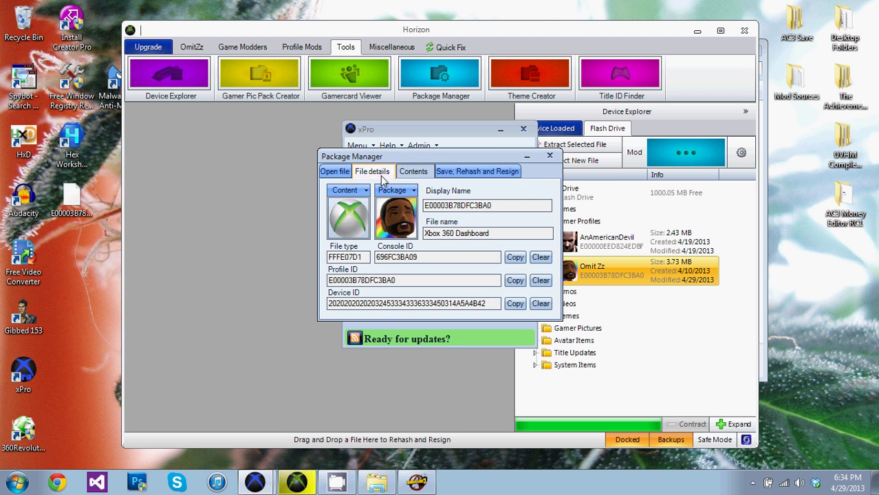
{"action": "left_click", "coordinate": [386, 191]}
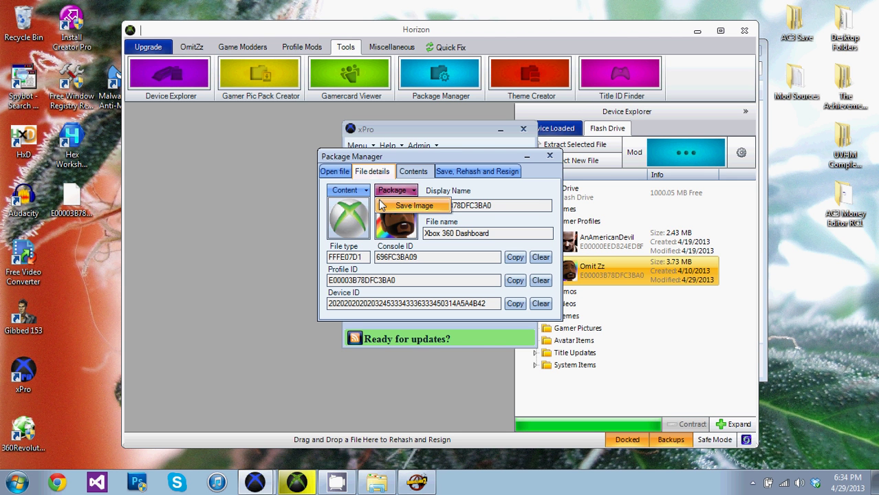
{"action": "left_click", "coordinate": [345, 191]}
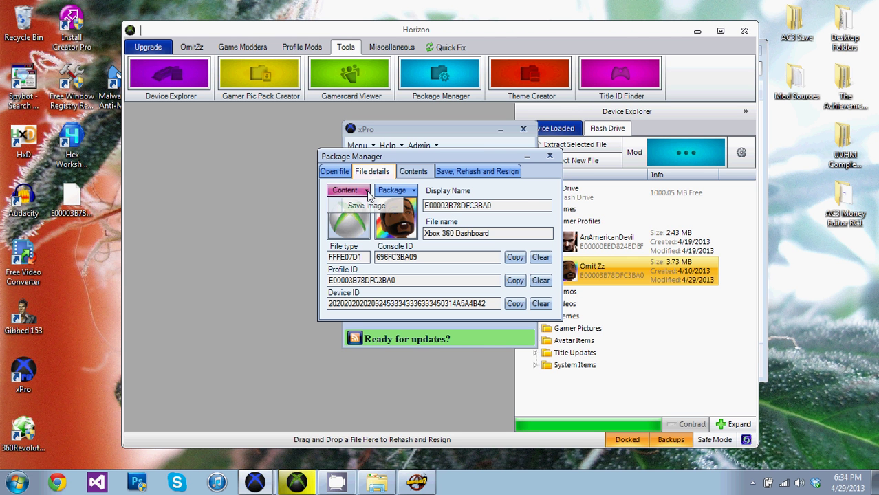
{"action": "left_click", "coordinate": [373, 208]}
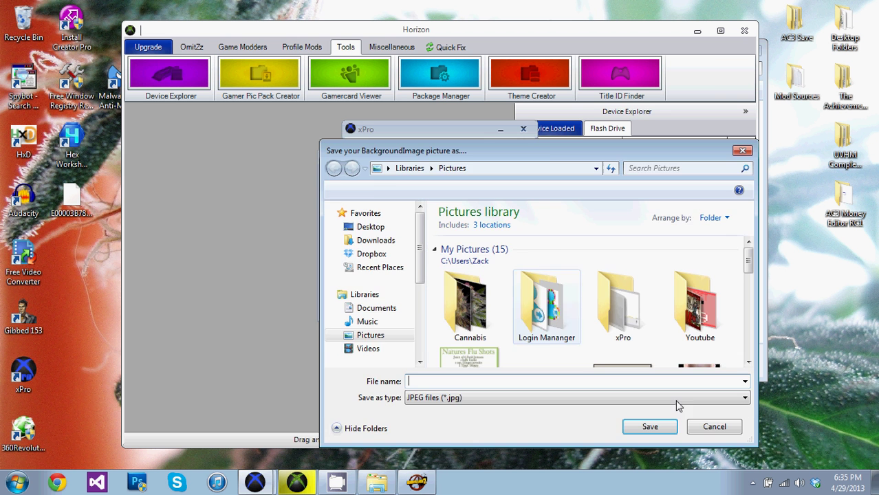
{"action": "left_click", "coordinate": [714, 427]}
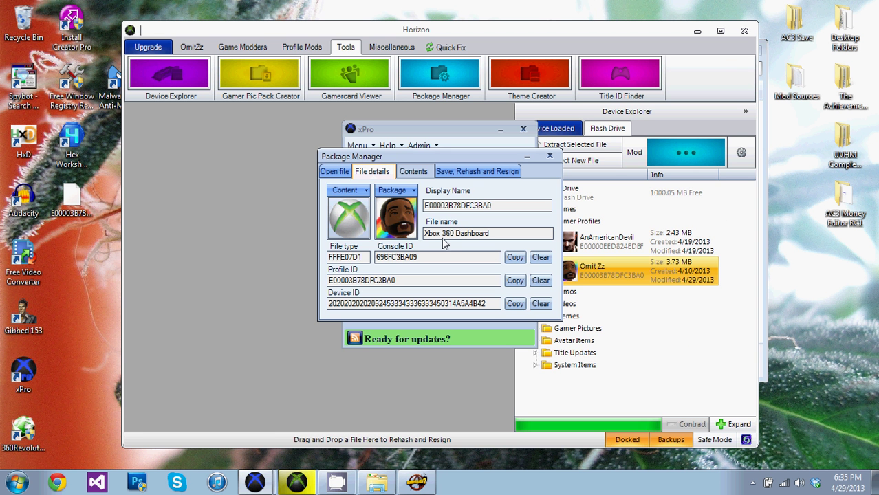
{"action": "double_click", "coordinate": [362, 259]}
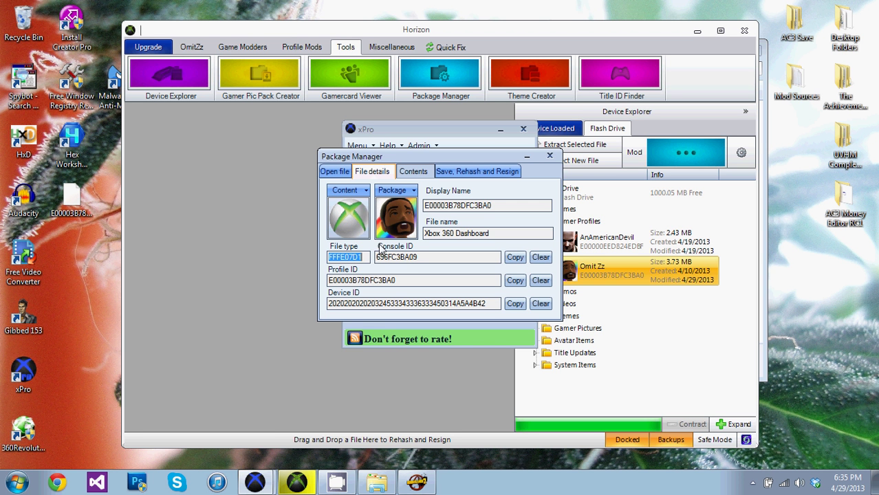
- Try twice to save, rehash and resign the profile package in xPro, dismissing each message
{"action": "left_click", "coordinate": [480, 172]}
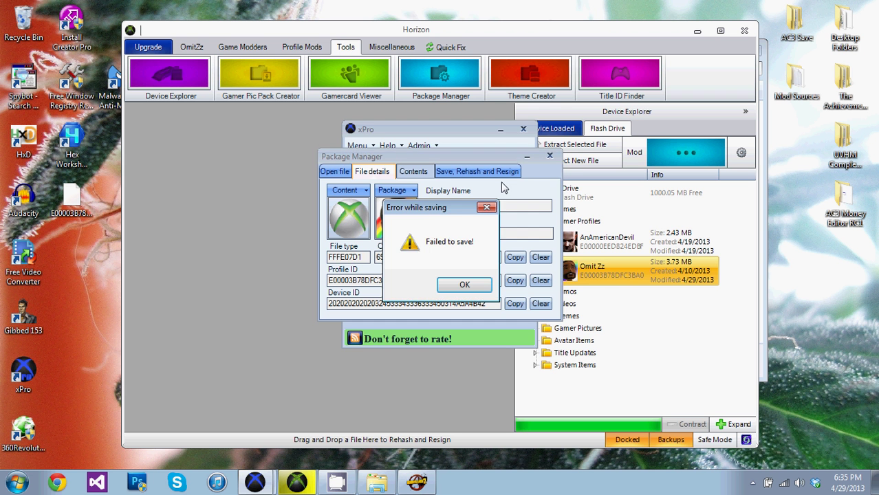
{"action": "left_click", "coordinate": [465, 285]}
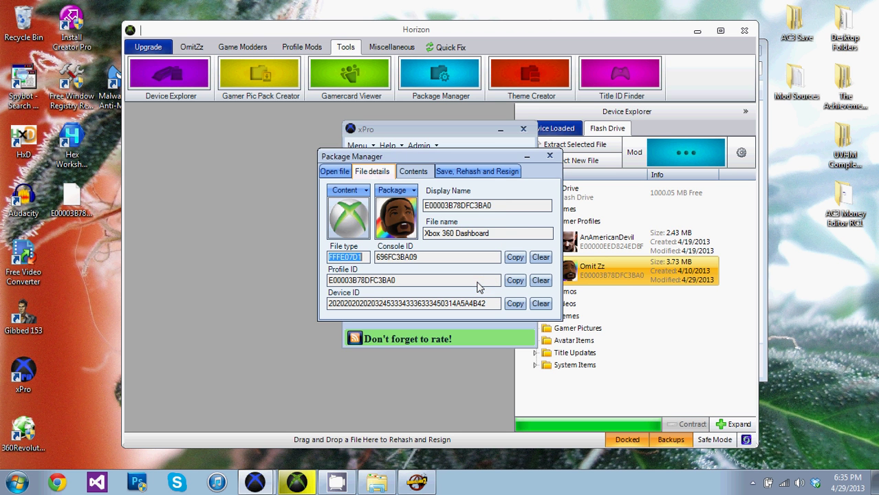
{"action": "left_click", "coordinate": [485, 172]}
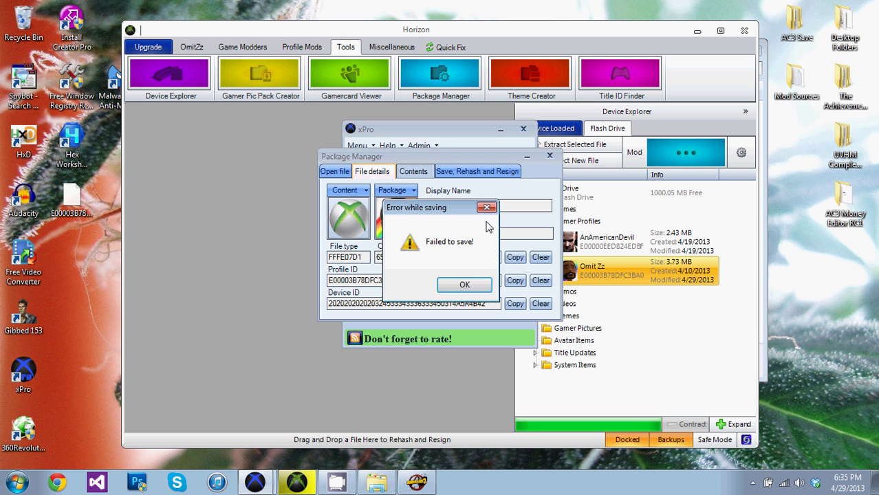
{"action": "left_click", "coordinate": [469, 285]}
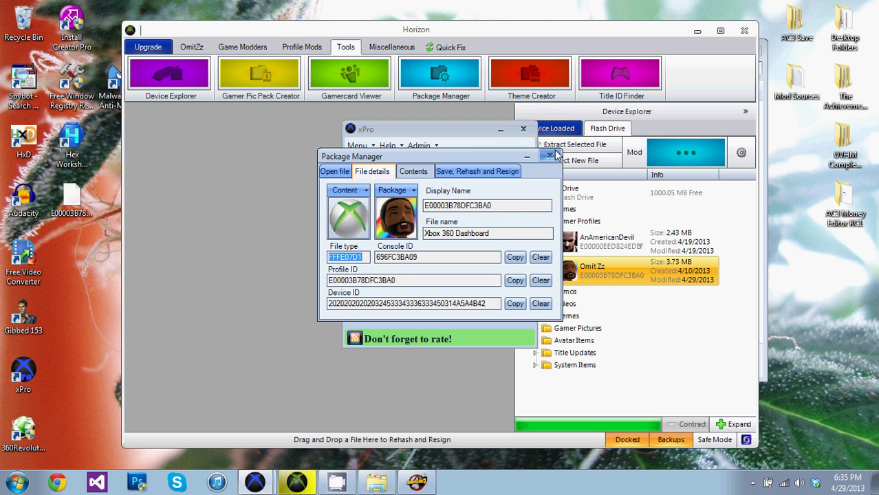
- Close the xPro Package Manager, minimize xPro, and dismiss the profile extraction message in Horizon
{"action": "left_click", "coordinate": [550, 157]}
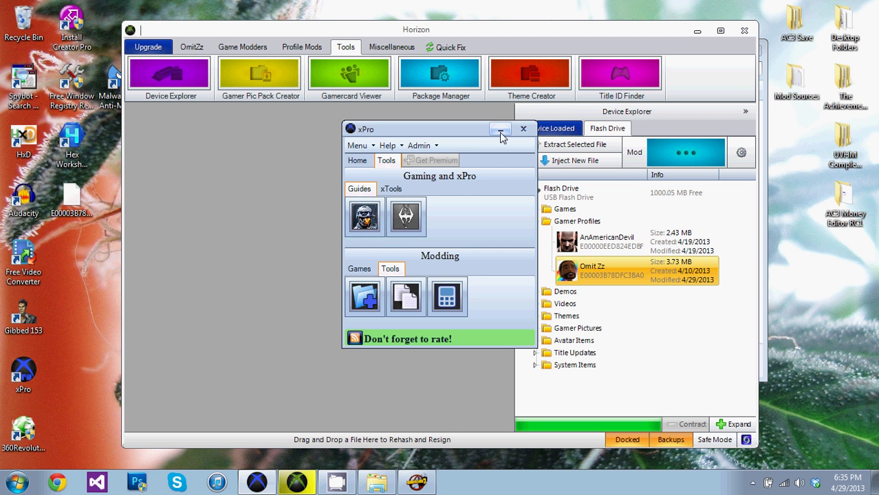
{"action": "left_click", "coordinate": [500, 132]}
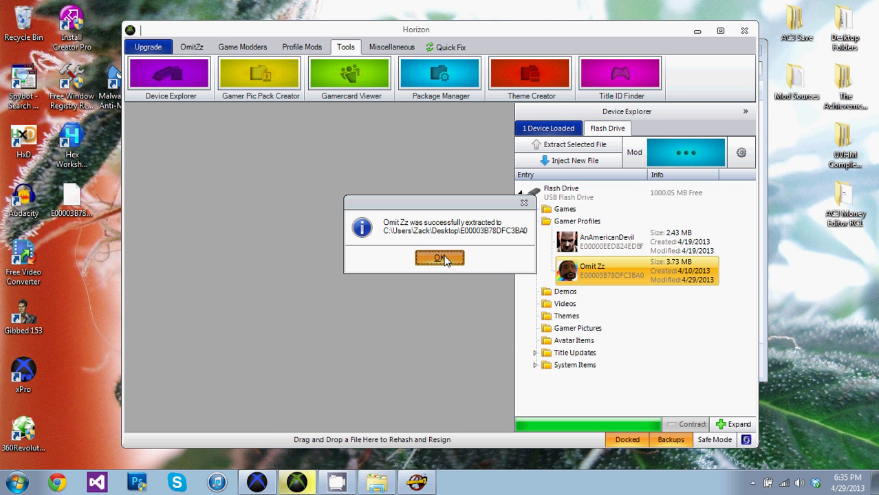
{"action": "left_click", "coordinate": [440, 259]}
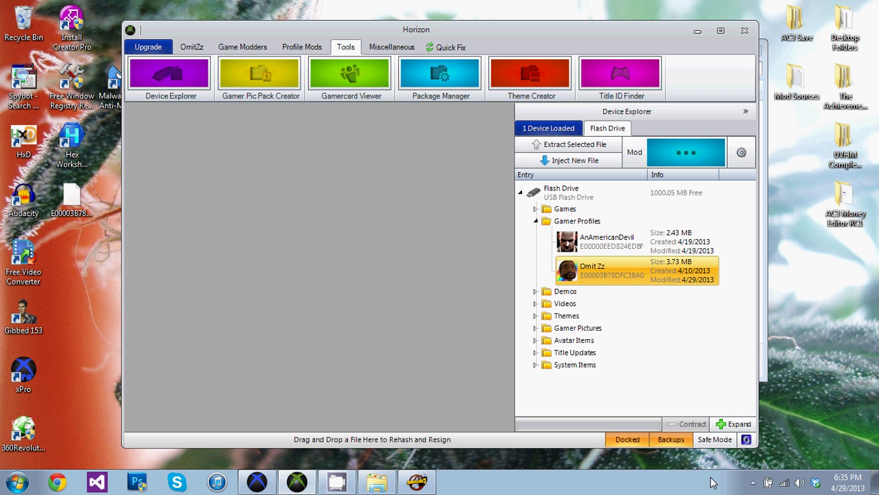
{"action": "left_click", "coordinate": [753, 485]}
{"action": "right_click", "coordinate": [731, 427]}
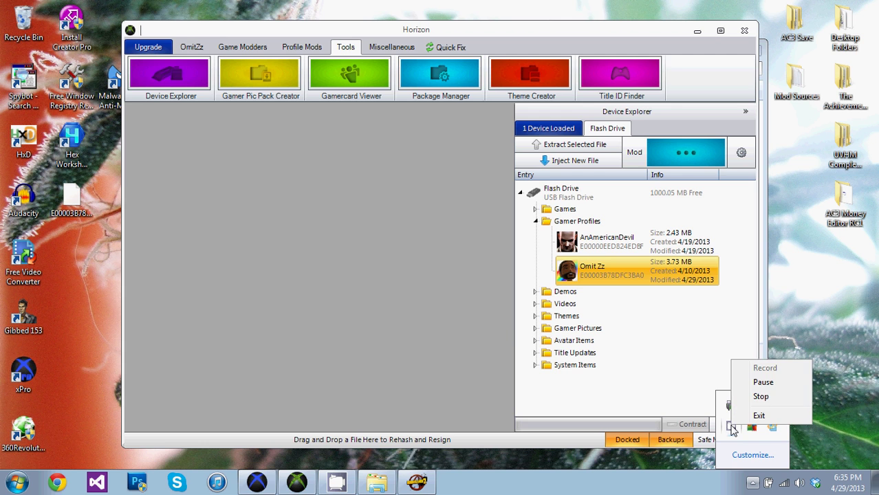